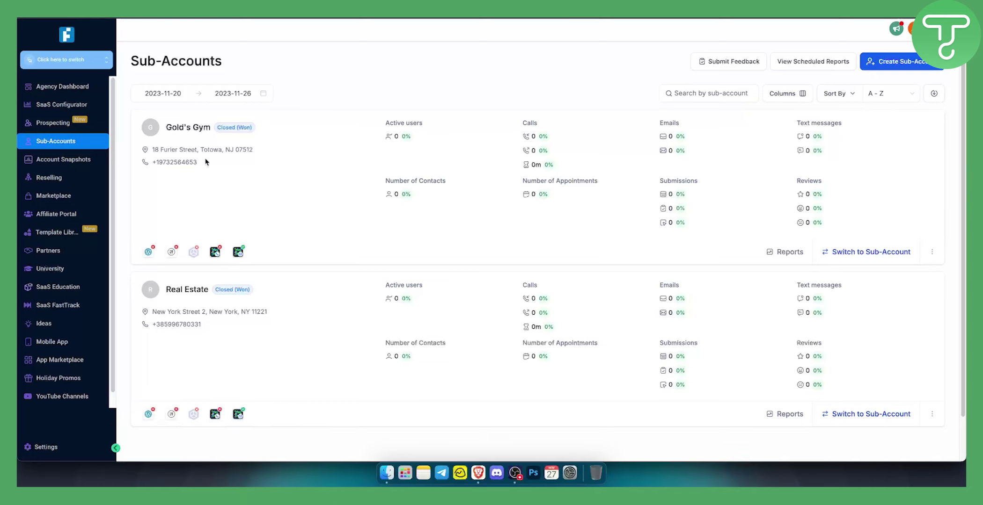
# Step: Switch into the Gold's Gym sub-account and go to its Settings > Integrations, down to LinkedIn
pyautogui.click(68, 64)
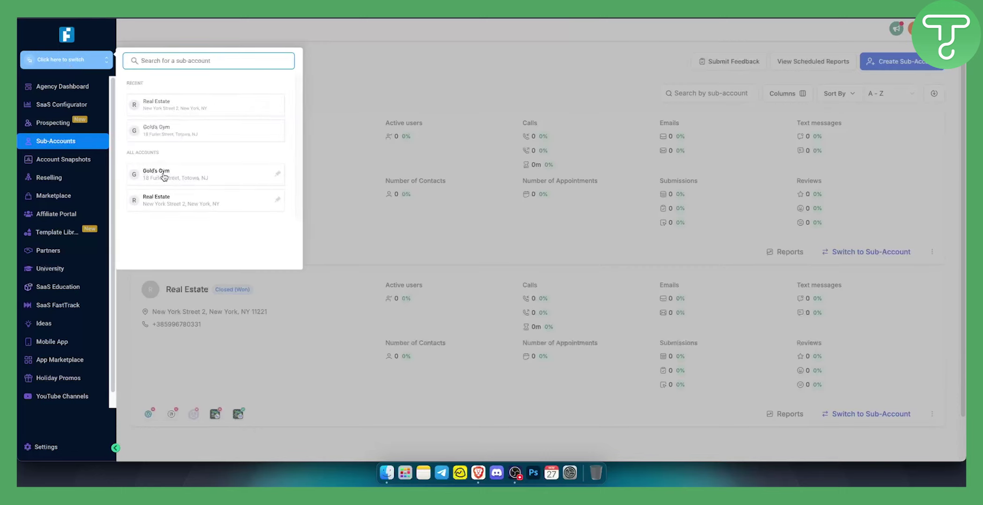
pyautogui.click(159, 175)
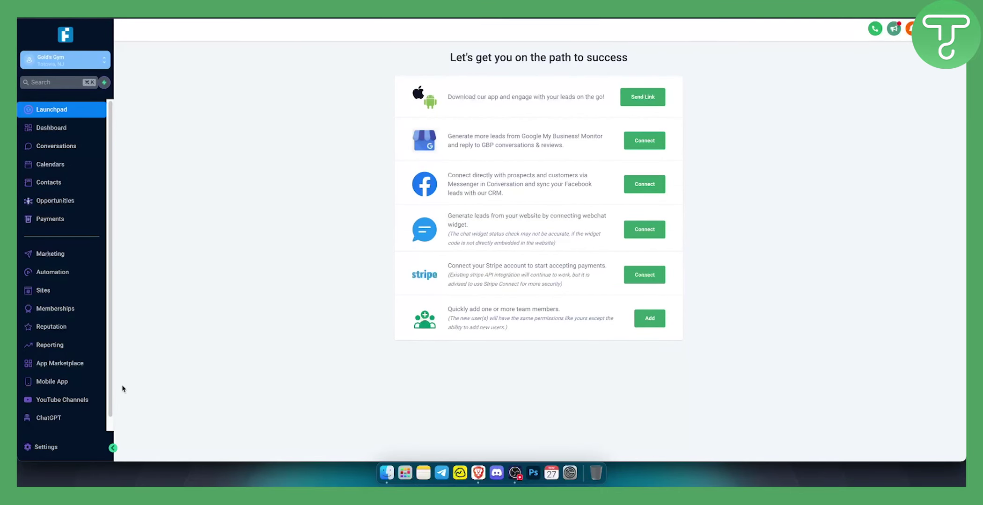
pyautogui.click(54, 447)
pyautogui.scroll(-3, 75, 259)
pyautogui.scroll(-1, 74, 258)
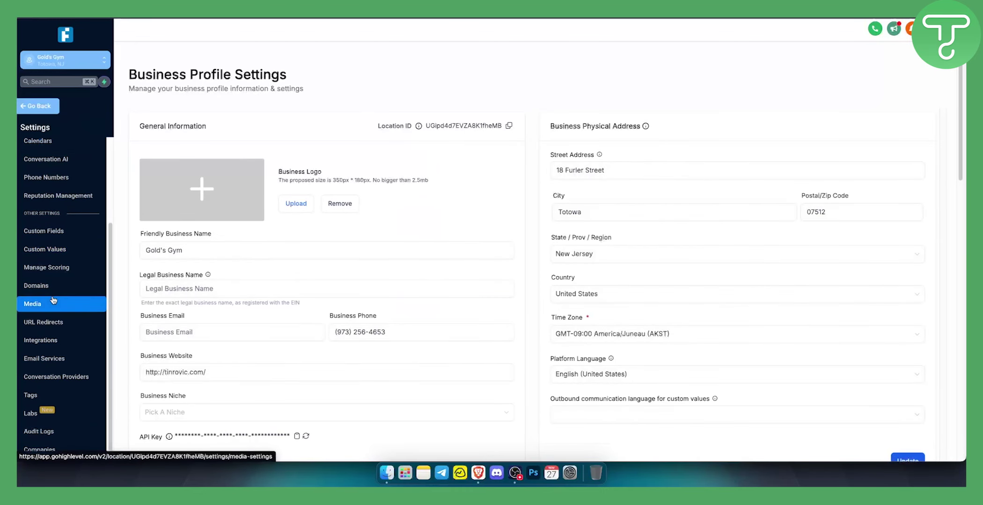
pyautogui.click(46, 342)
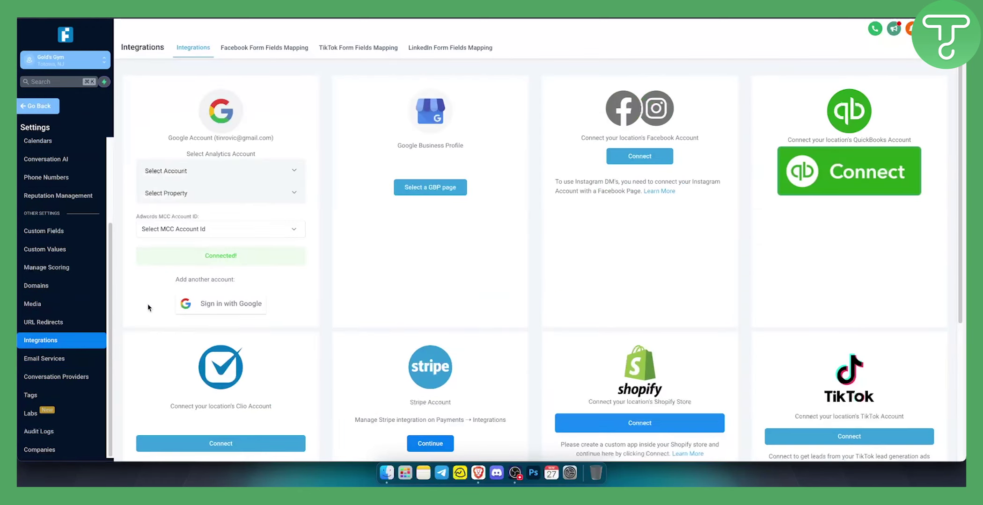
pyautogui.scroll(-5, 216, 258)
pyautogui.scroll(-1, 217, 258)
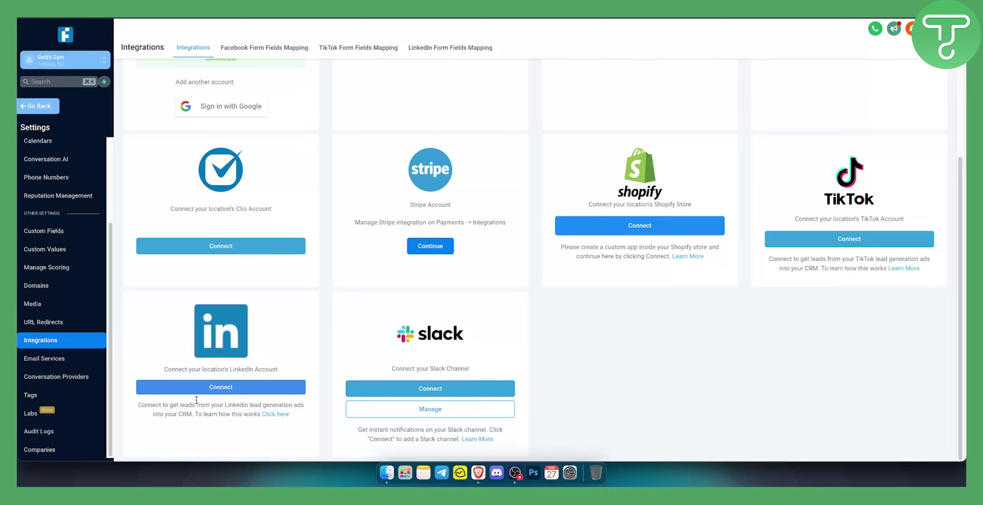
# Step: Connect the LinkedIn card by allowing LeadConnector access on LinkedIn's permission page
pyautogui.click(209, 391)
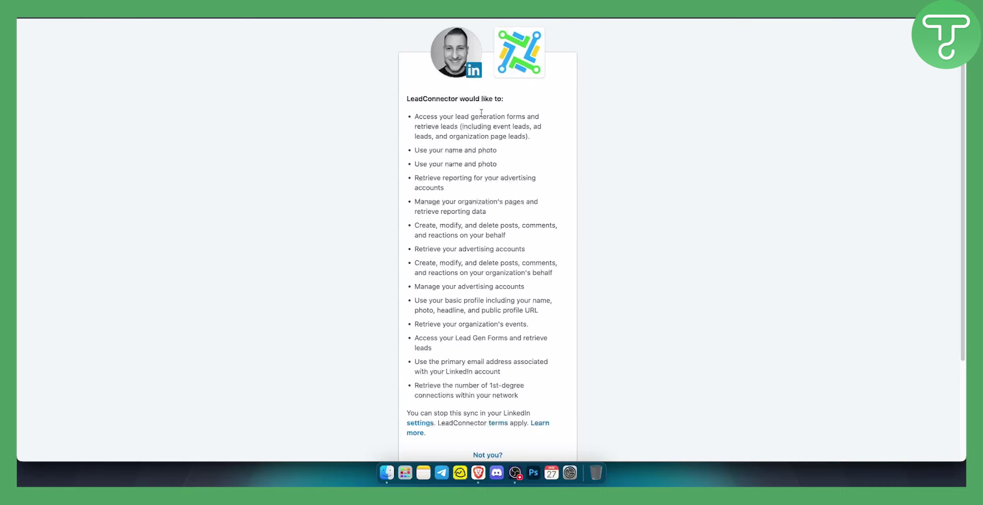
pyautogui.scroll(-5, 473, 198)
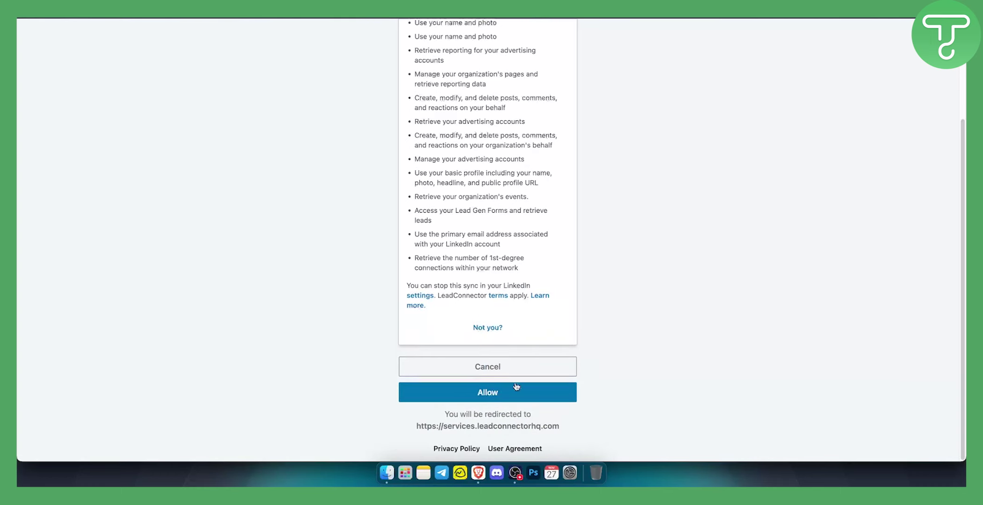
pyautogui.click(498, 396)
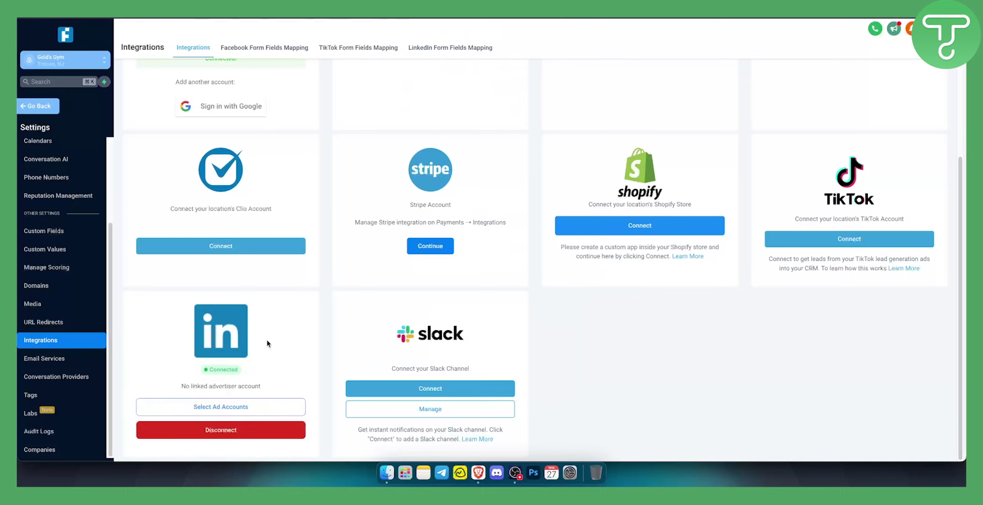
# Step: Connect the DriveTowardSuccess LinkedIn ad account with Sync Time set to All Leads
pyautogui.click(223, 410)
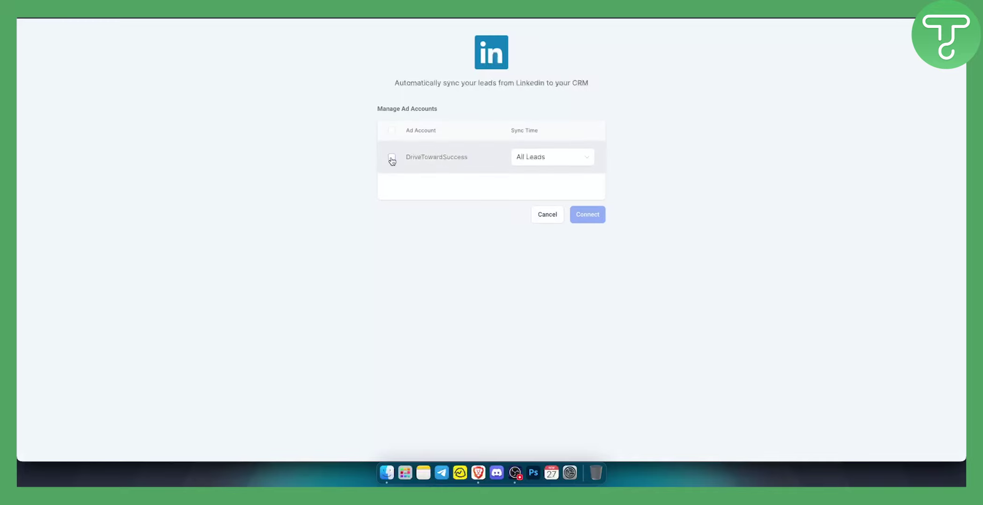
pyautogui.click(392, 157)
pyautogui.click(551, 164)
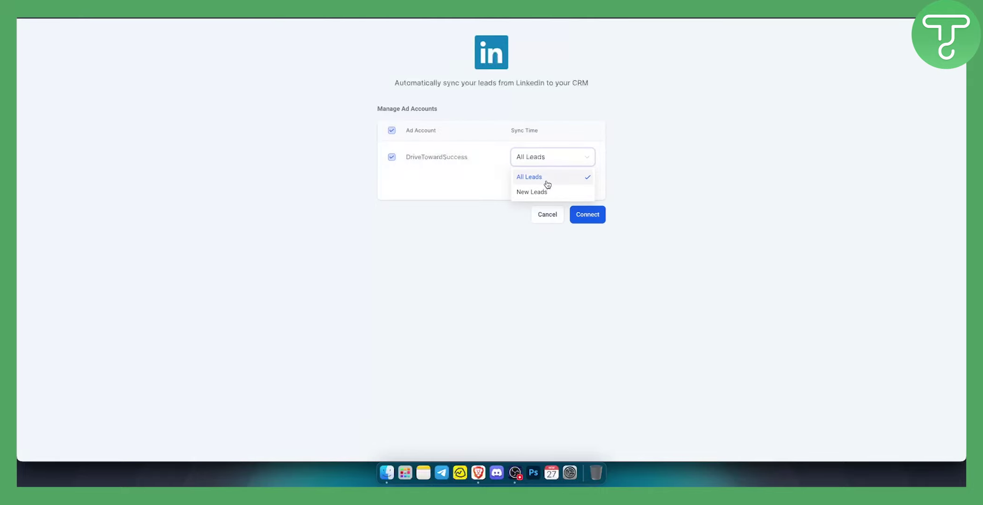
pyautogui.click(546, 182)
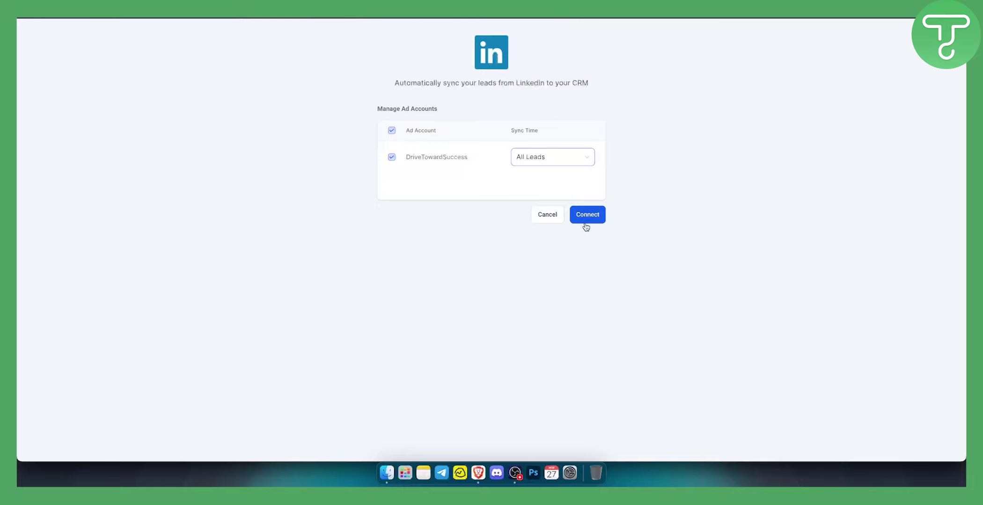
pyautogui.click(589, 219)
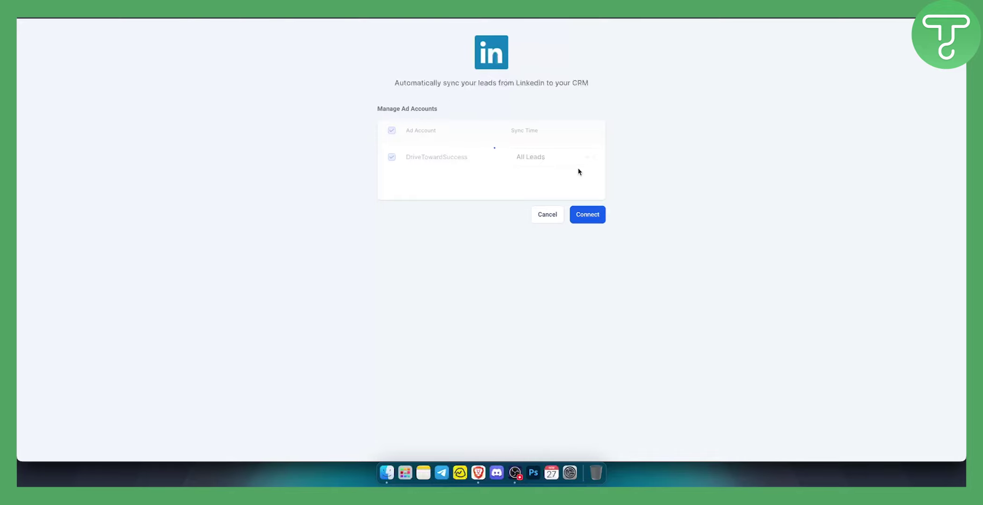
pyautogui.click(594, 218)
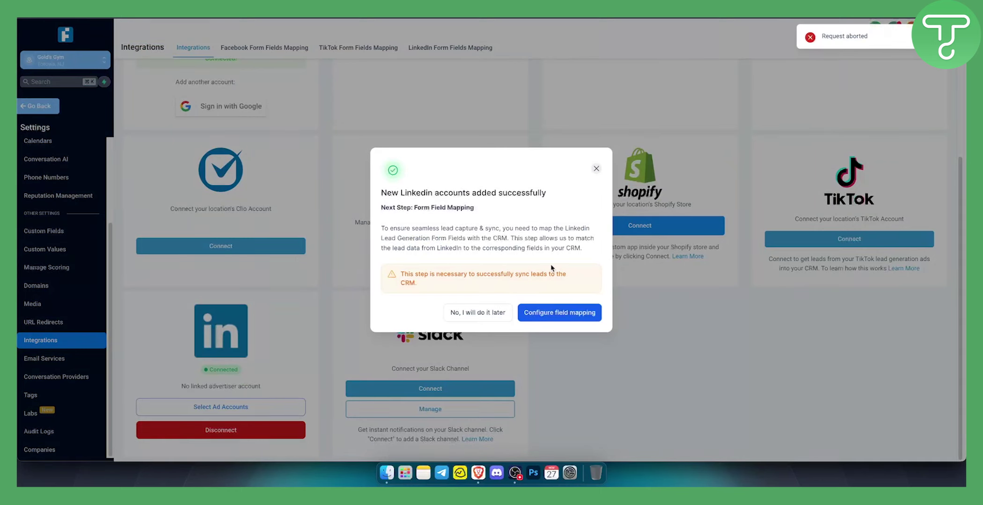
# Step: Go to the LinkedIn Form Fields Mapping tab via 'Configure field mapping'
pyautogui.click(561, 338)
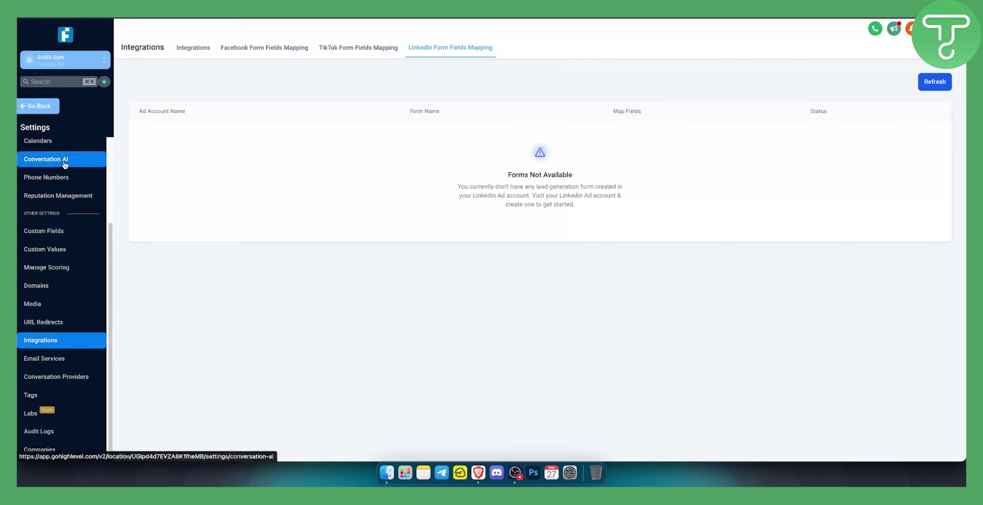
# Step: Create a new workflow under Automation > Workflows using Start from scratch
pyautogui.click(37, 106)
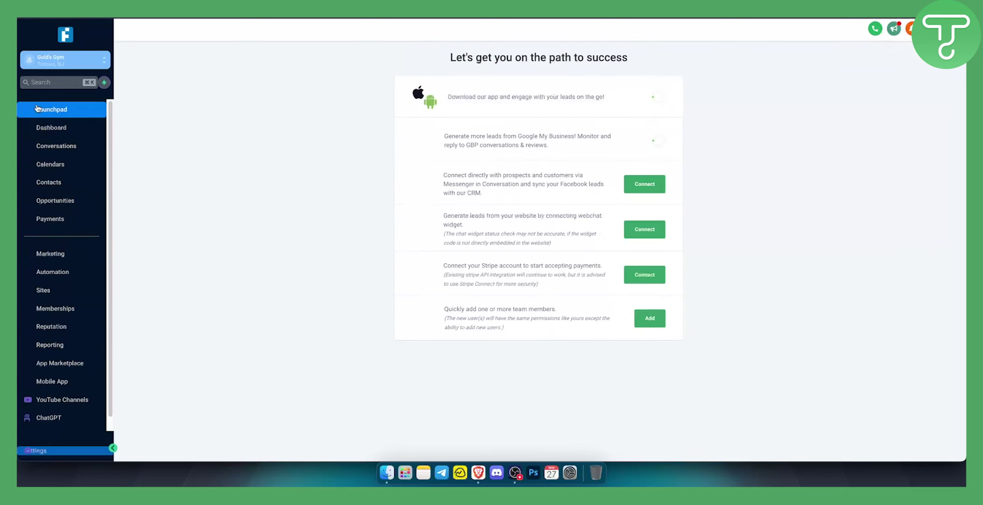
pyautogui.click(69, 257)
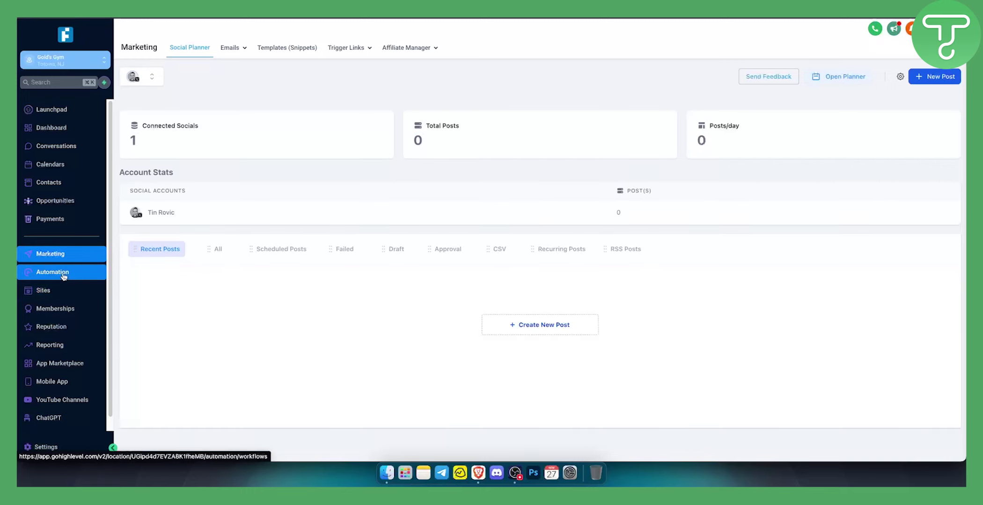
pyautogui.click(66, 272)
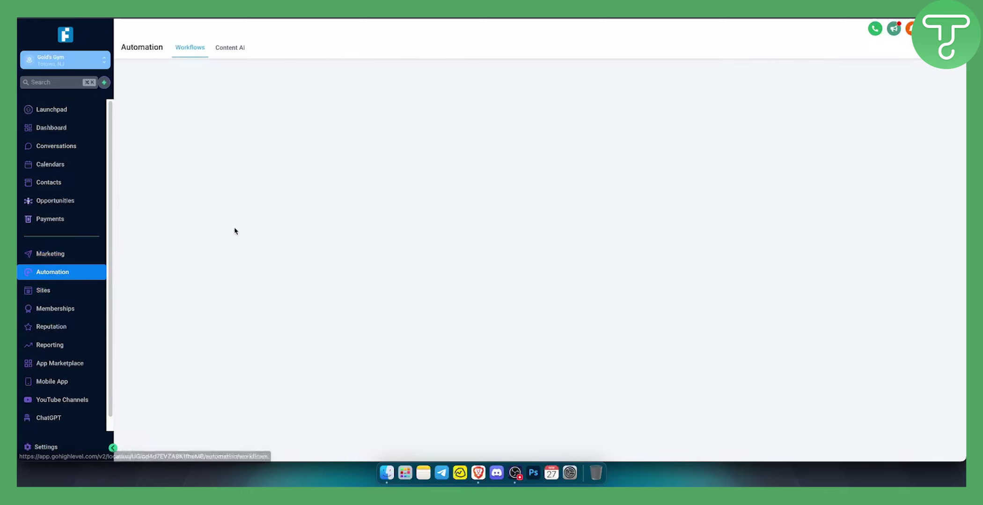
pyautogui.click(201, 53)
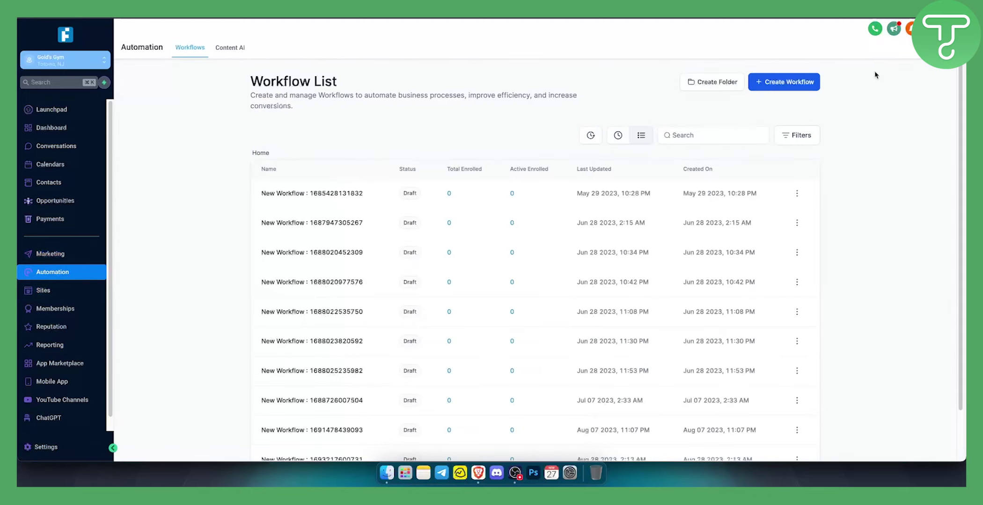
pyautogui.click(791, 81)
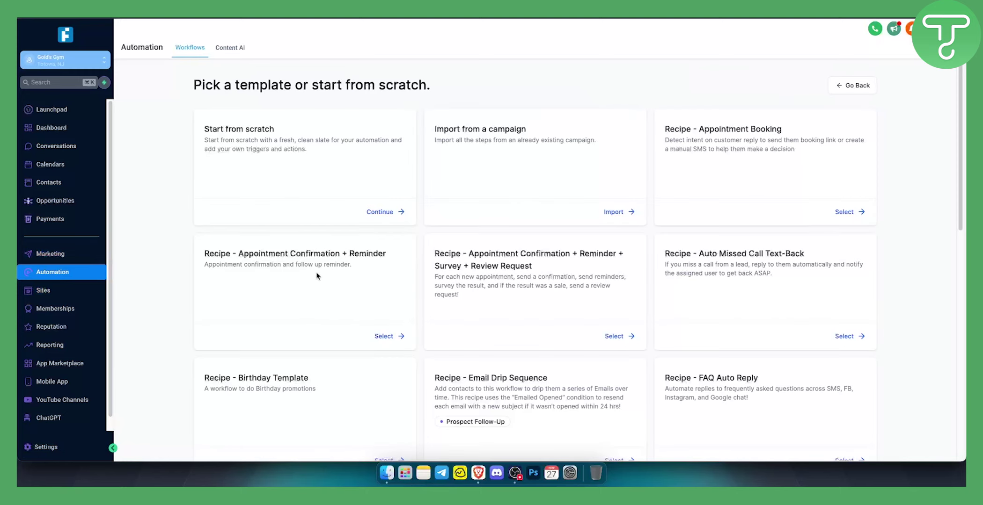
pyautogui.click(383, 212)
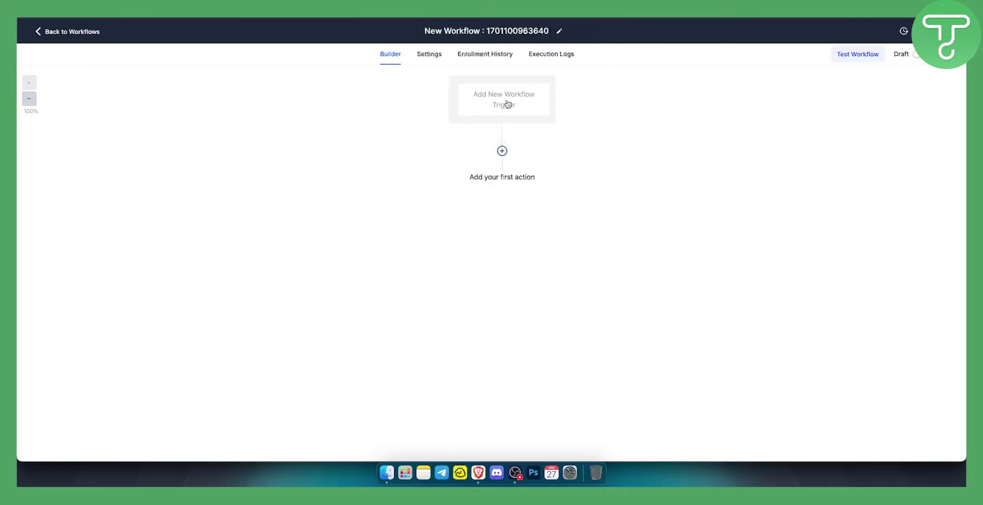
# Step: Set the trigger to LinkedIn Lead Form Submitted, filtered to Page is DriveTowardSuccess
pyautogui.click(507, 103)
pyautogui.write('linke')
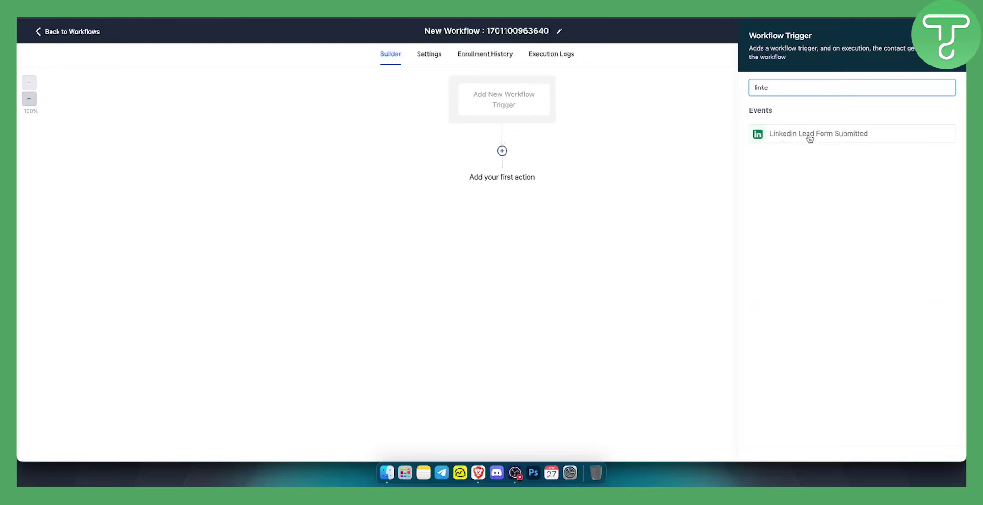
pyautogui.click(850, 139)
pyautogui.click(597, 175)
pyautogui.click(610, 185)
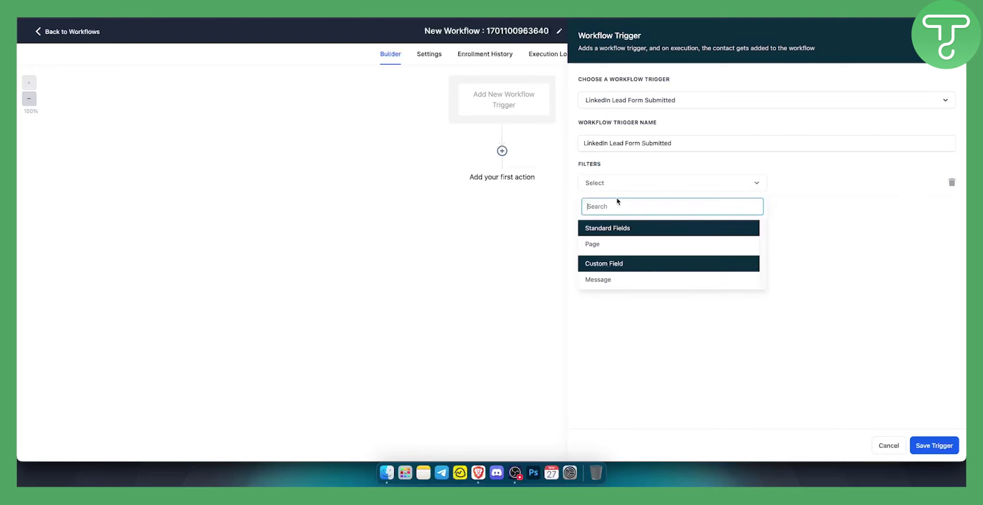
pyautogui.click(607, 243)
pyautogui.click(796, 186)
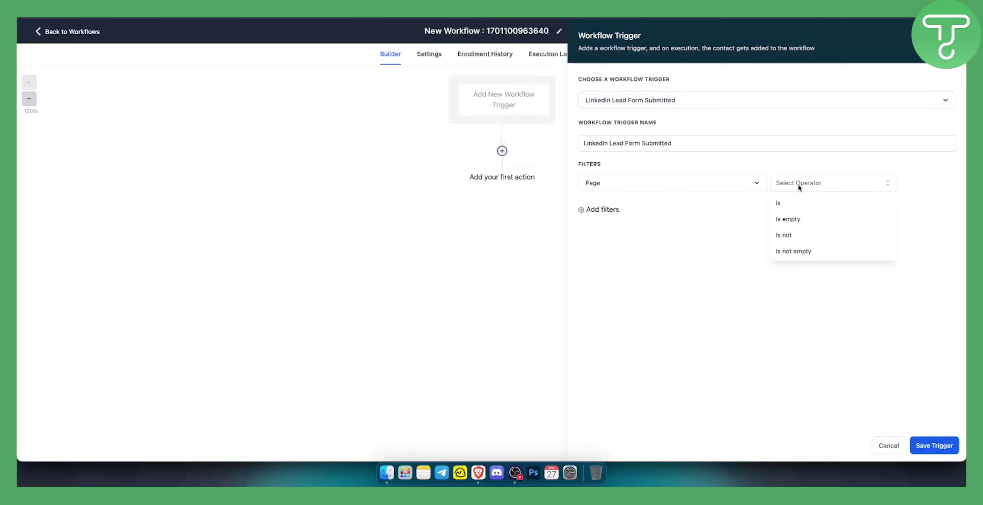
pyautogui.click(794, 213)
pyautogui.click(914, 190)
pyautogui.click(845, 223)
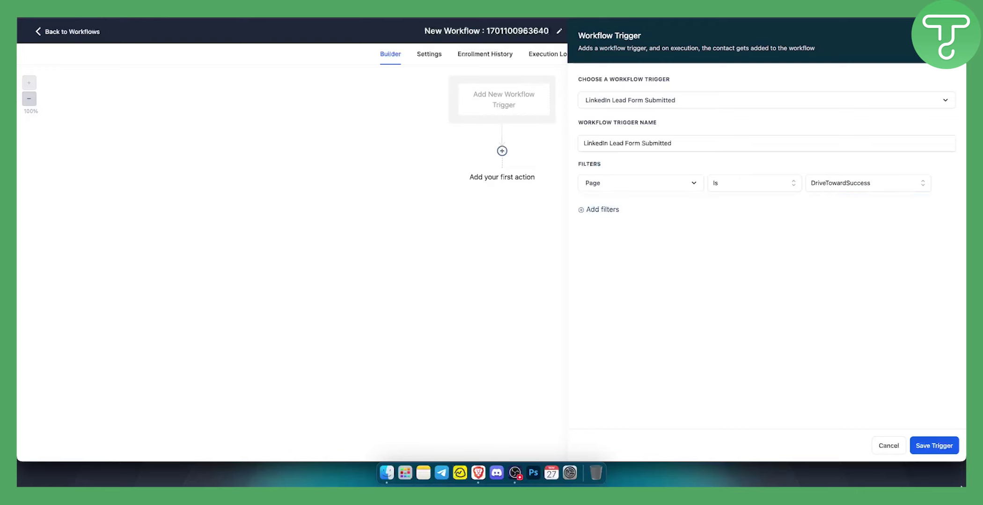
pyautogui.click(939, 447)
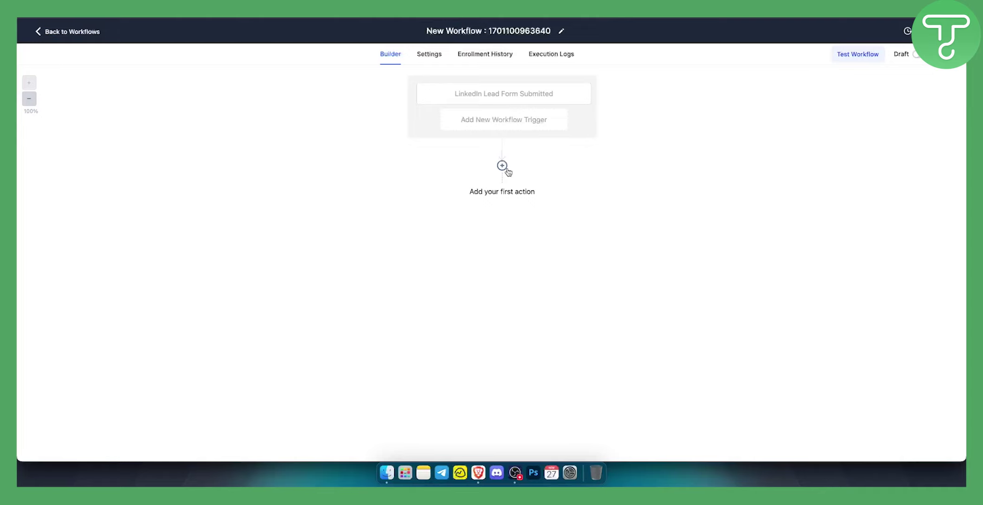
# Step: Add an Add Contact Tag action applying the 'agency owner' tag and save it
pyautogui.click(501, 165)
pyautogui.write('tag')
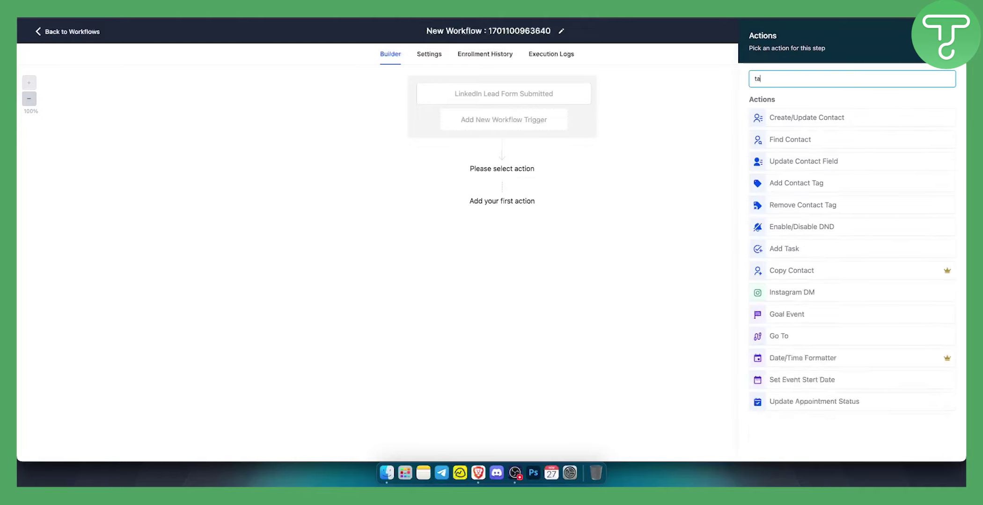
pyautogui.click(804, 122)
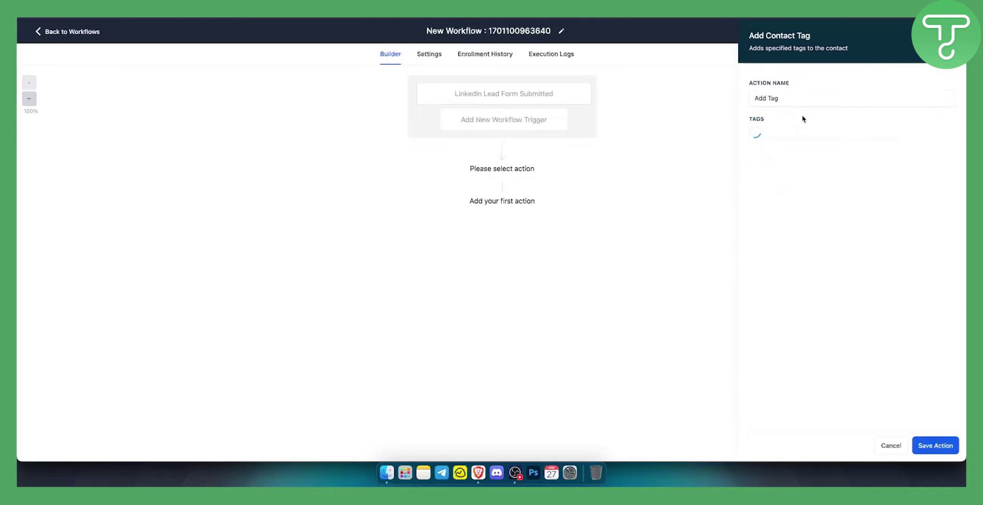
pyautogui.click(799, 136)
pyautogui.click(850, 232)
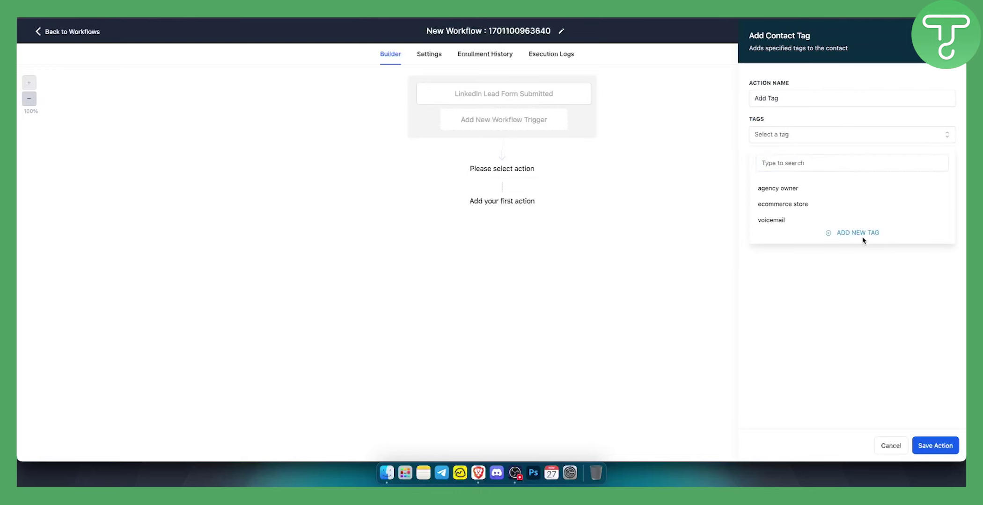
pyautogui.doubleClick(831, 233)
pyautogui.click(794, 189)
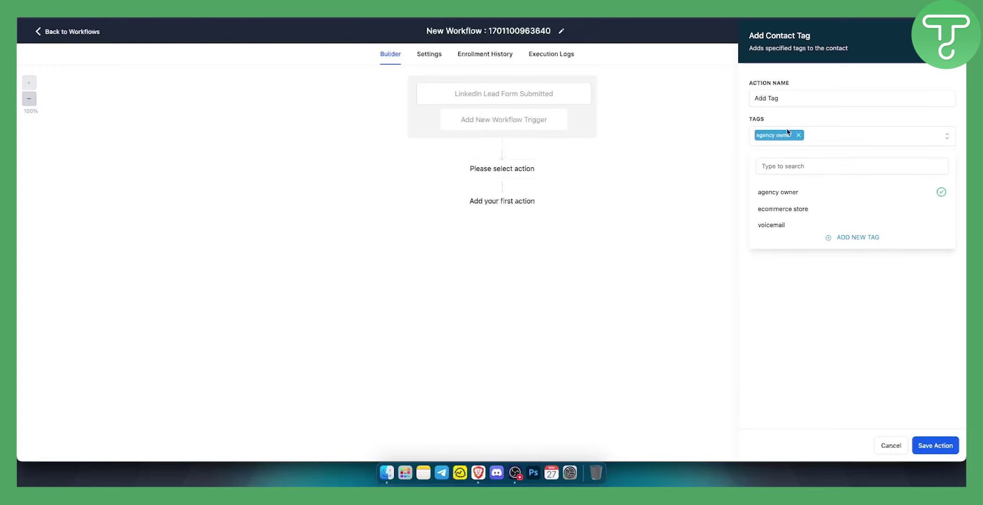
pyautogui.click(856, 399)
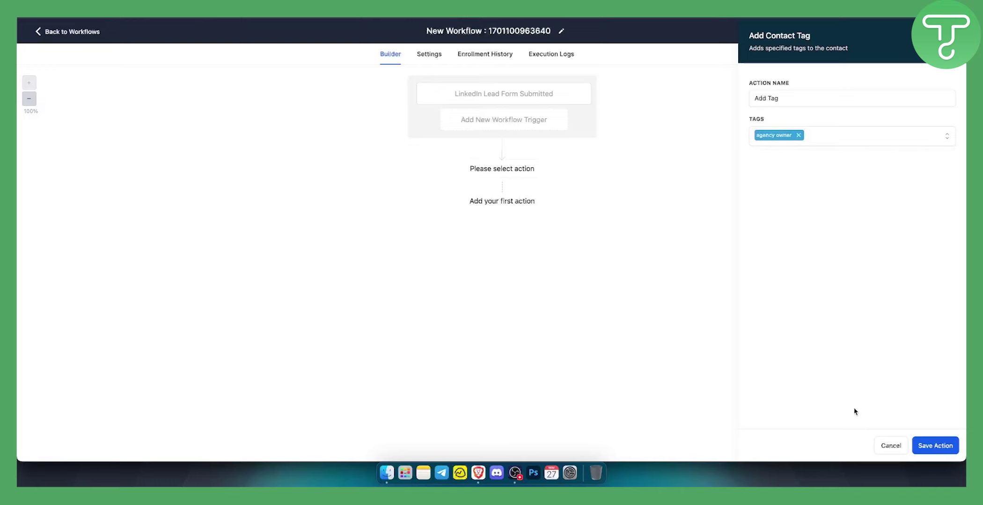
pyautogui.click(945, 446)
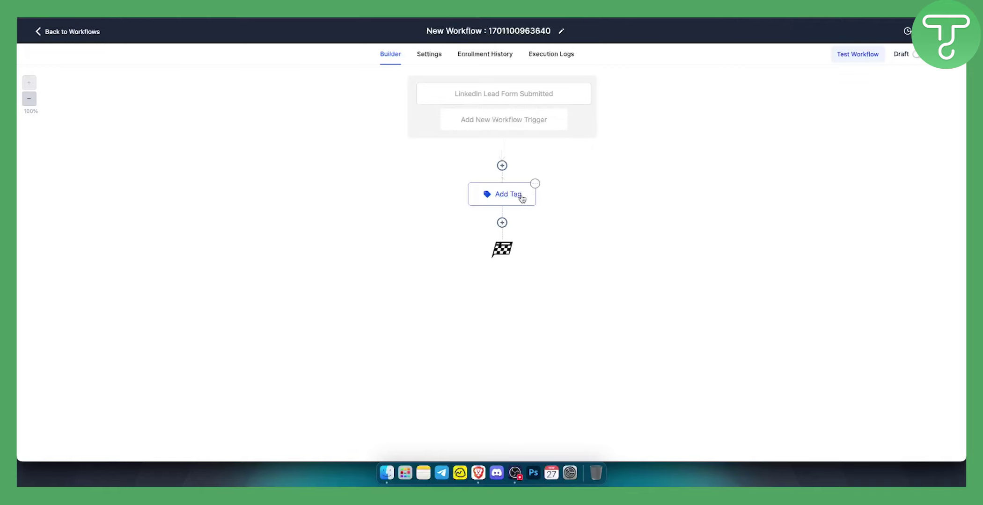
pyautogui.click(502, 223)
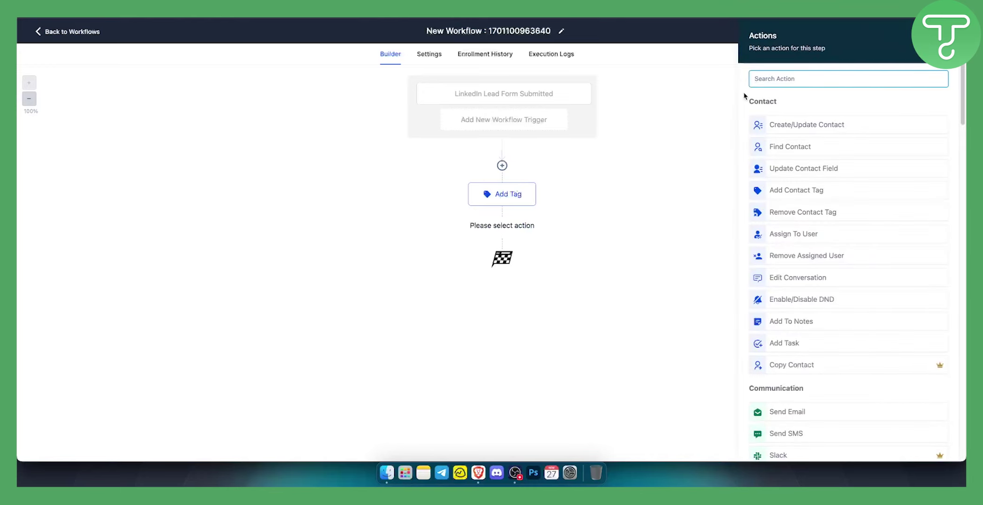
pyautogui.write('crea')
pyautogui.click(816, 119)
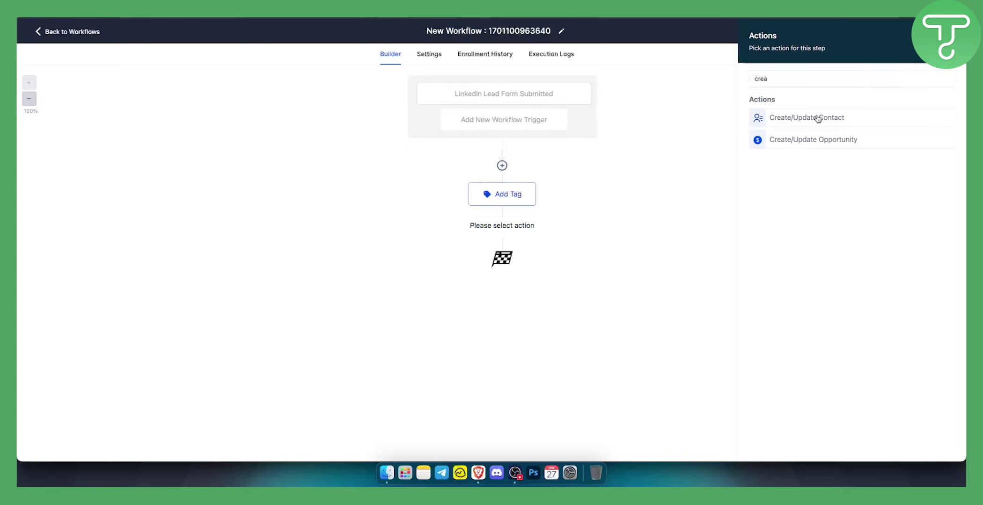
pyautogui.click(699, 121)
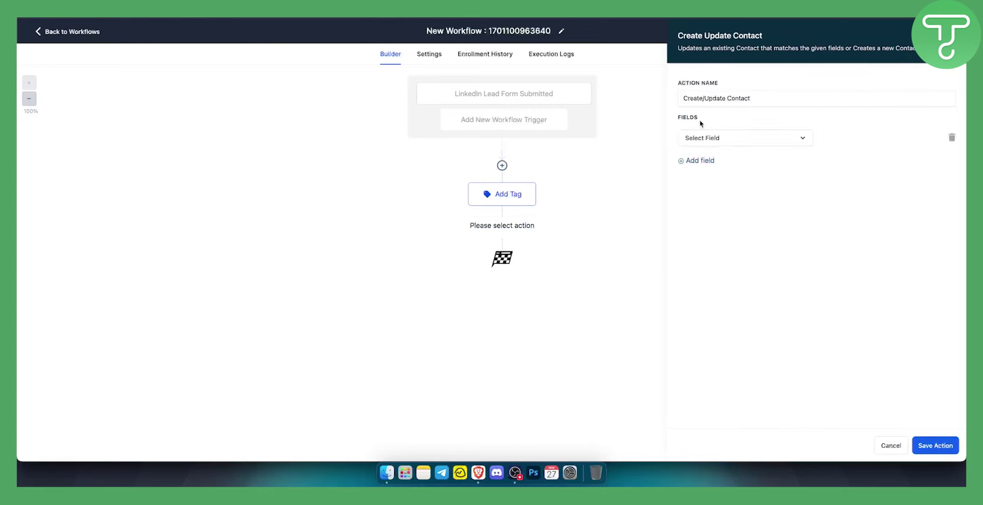
pyautogui.click(725, 142)
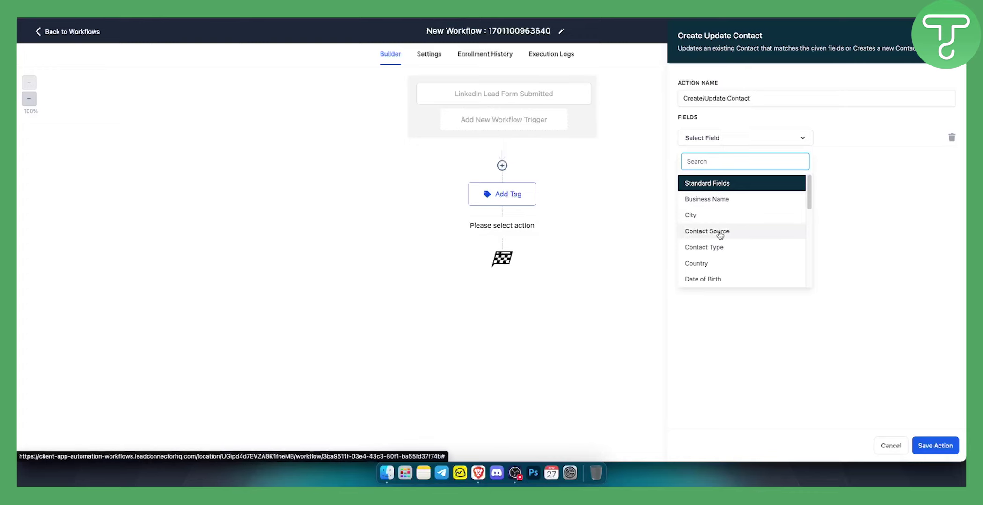
pyautogui.click(951, 137)
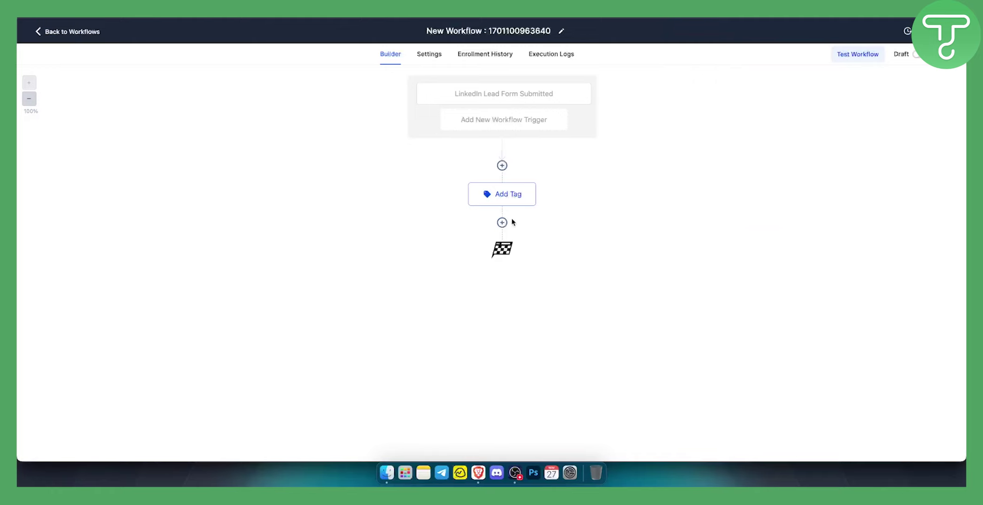
pyautogui.click(501, 221)
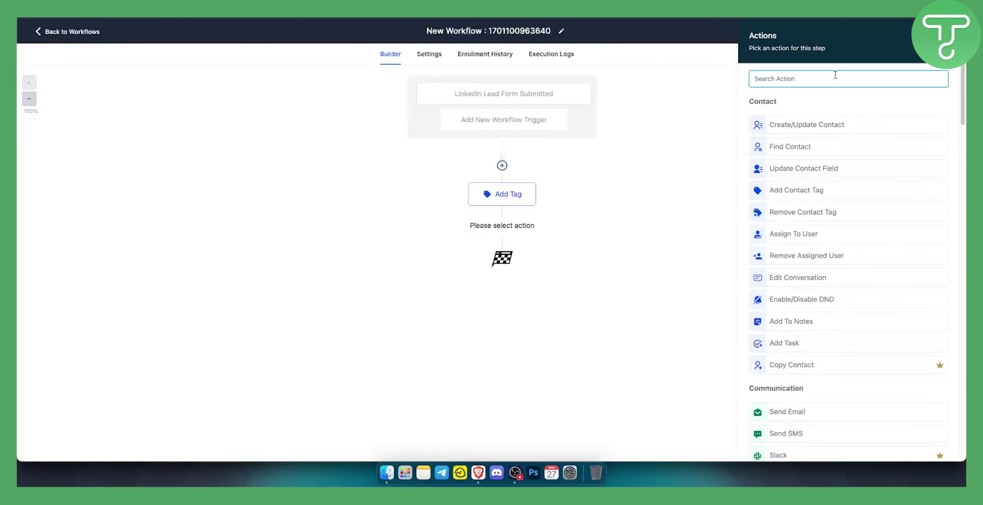
pyautogui.write('oppor')
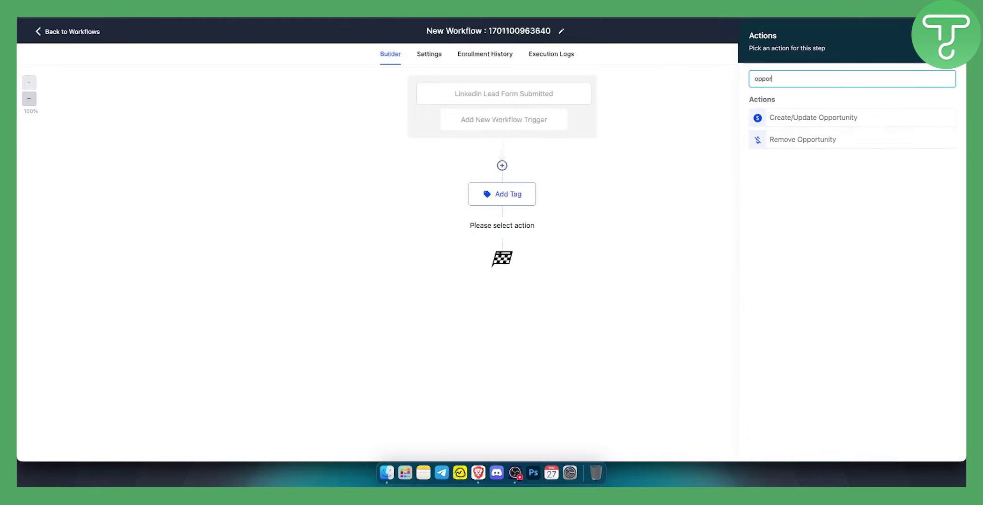
pyautogui.click(845, 118)
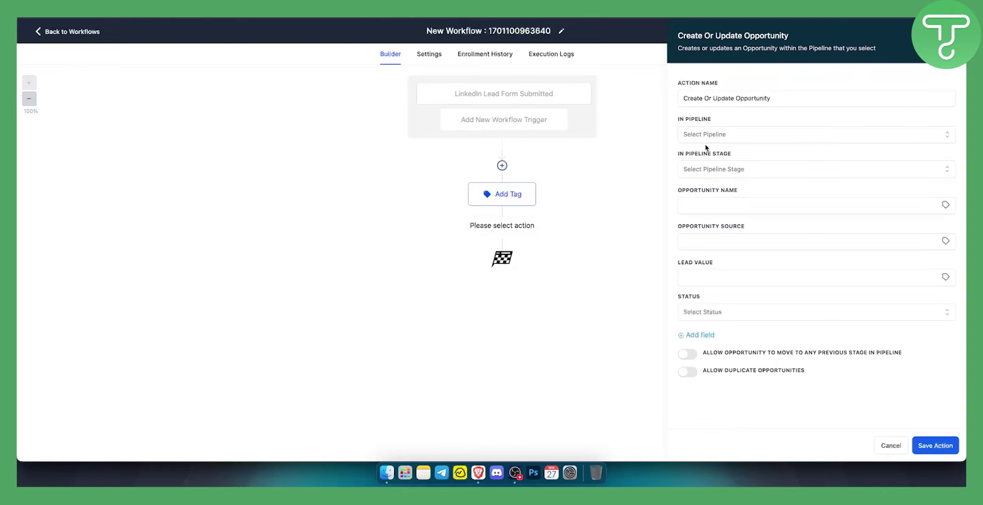
pyautogui.click(704, 136)
pyautogui.click(723, 136)
pyautogui.click(935, 446)
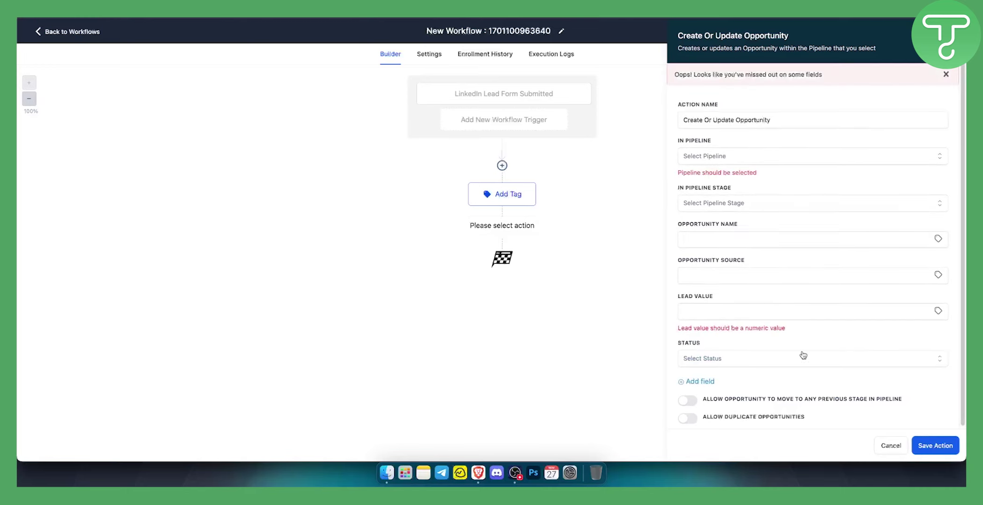
pyautogui.click(728, 157)
pyautogui.click(726, 198)
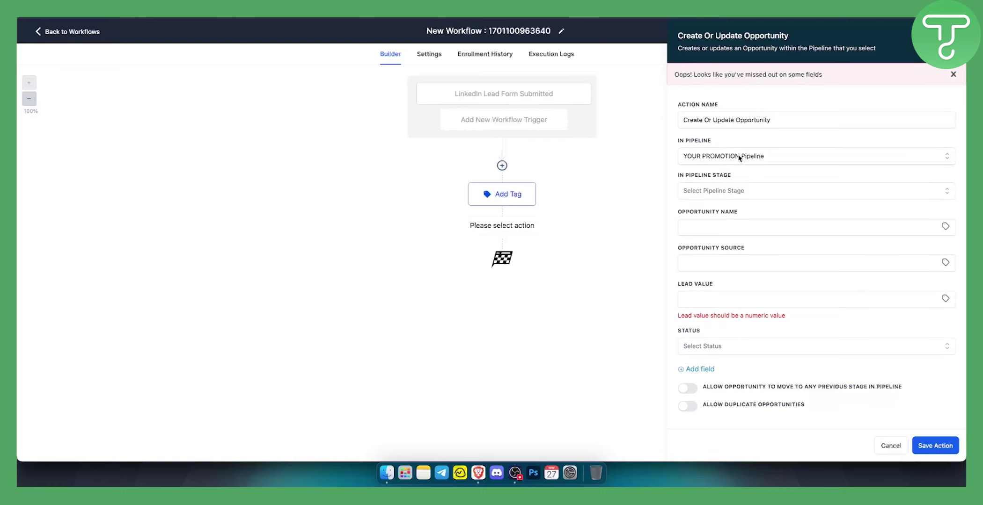
pyautogui.click(712, 303)
pyautogui.click(942, 301)
pyautogui.click(925, 324)
pyautogui.click(901, 328)
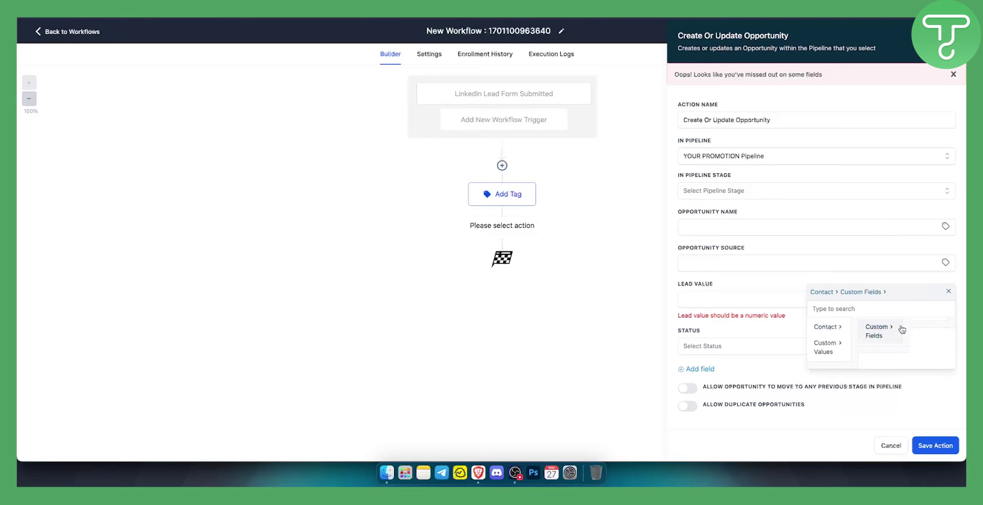
pyautogui.click(845, 350)
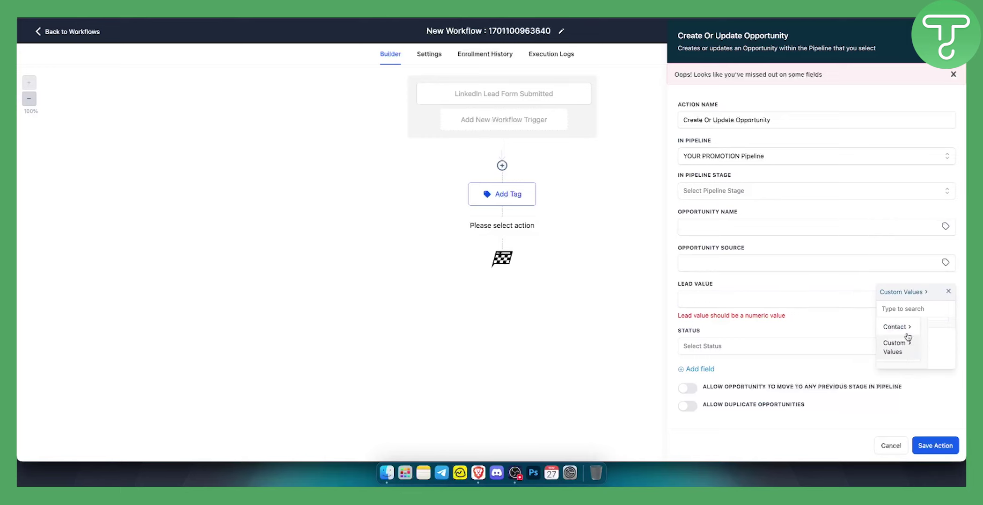
pyautogui.click(749, 296)
pyautogui.press('Escape')
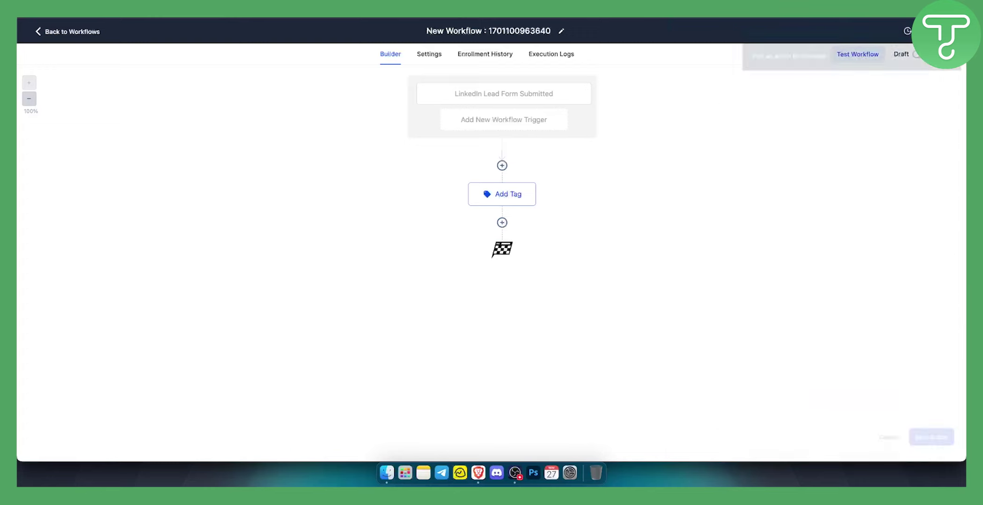
pyautogui.click(501, 223)
pyautogui.write('sms')
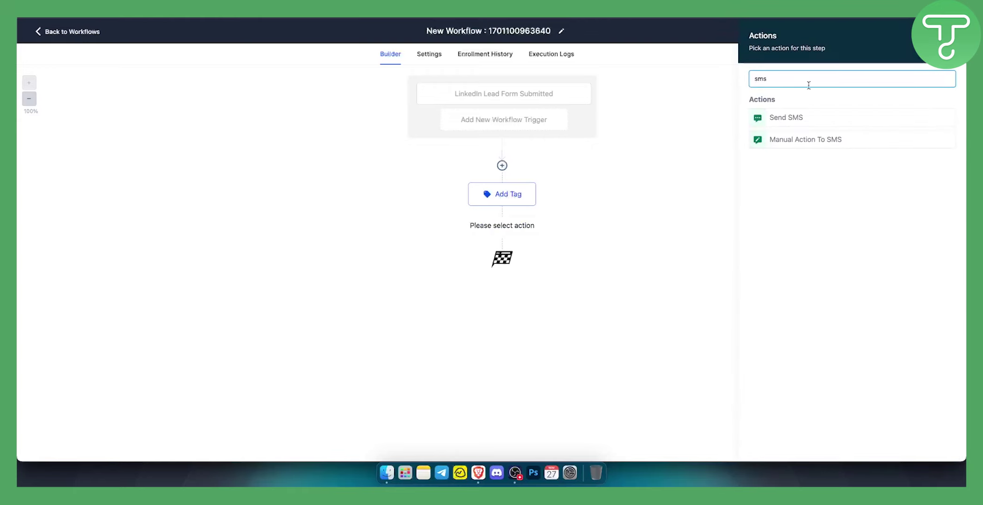
pyautogui.click(794, 119)
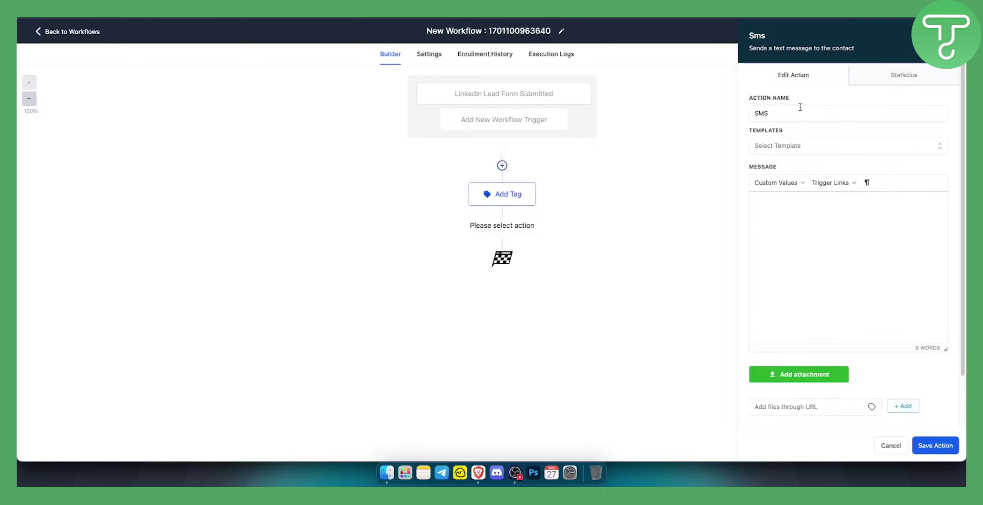
pyautogui.click(776, 207)
pyautogui.click(783, 184)
pyautogui.moveTo(785, 201)
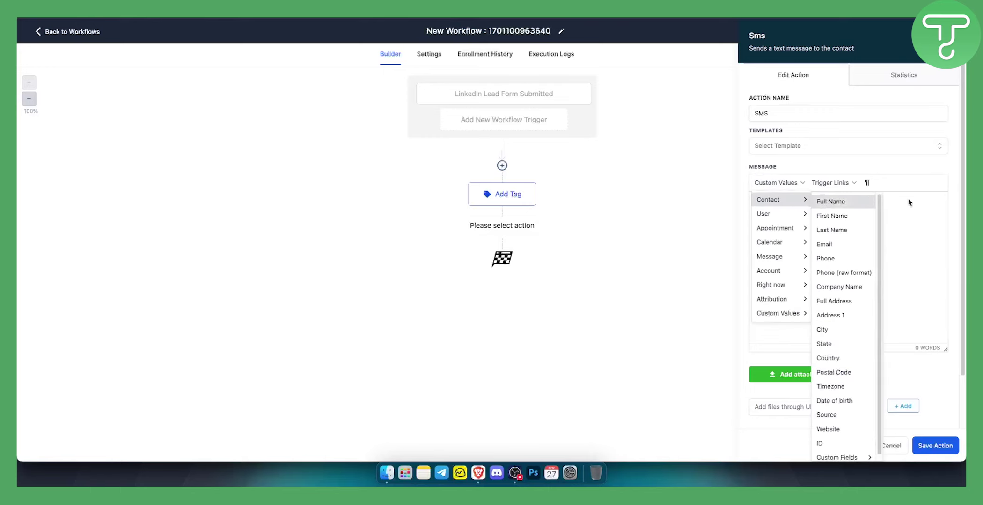
pyautogui.click(913, 211)
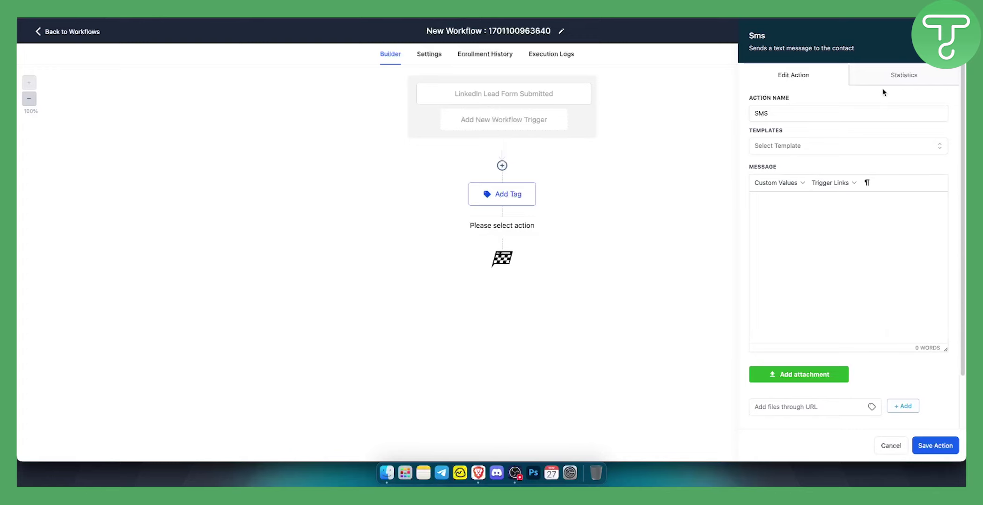
pyautogui.click(953, 34)
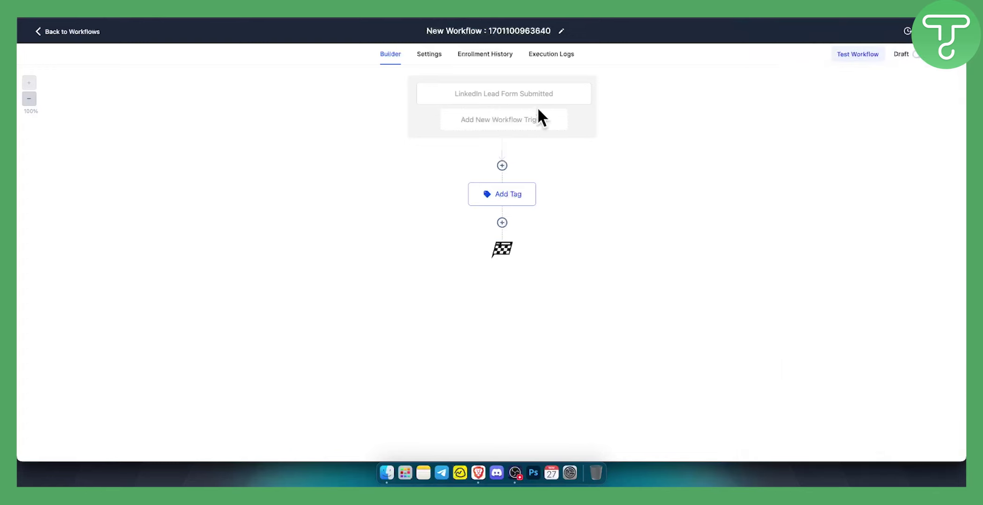